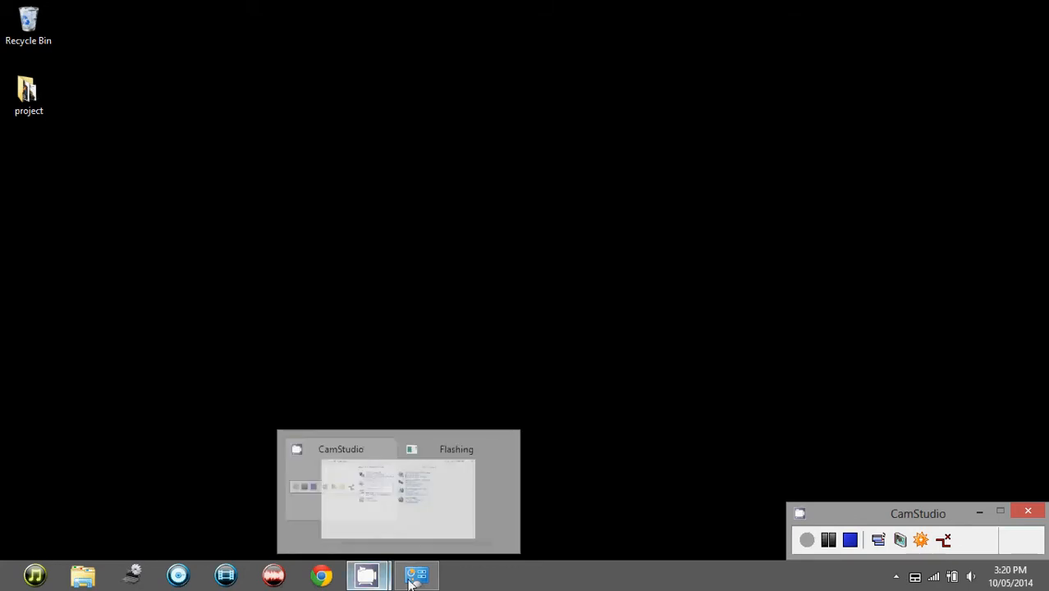
Open User Accounts in Control Panel and rename your own account to XYZ.
left_click(414, 577)
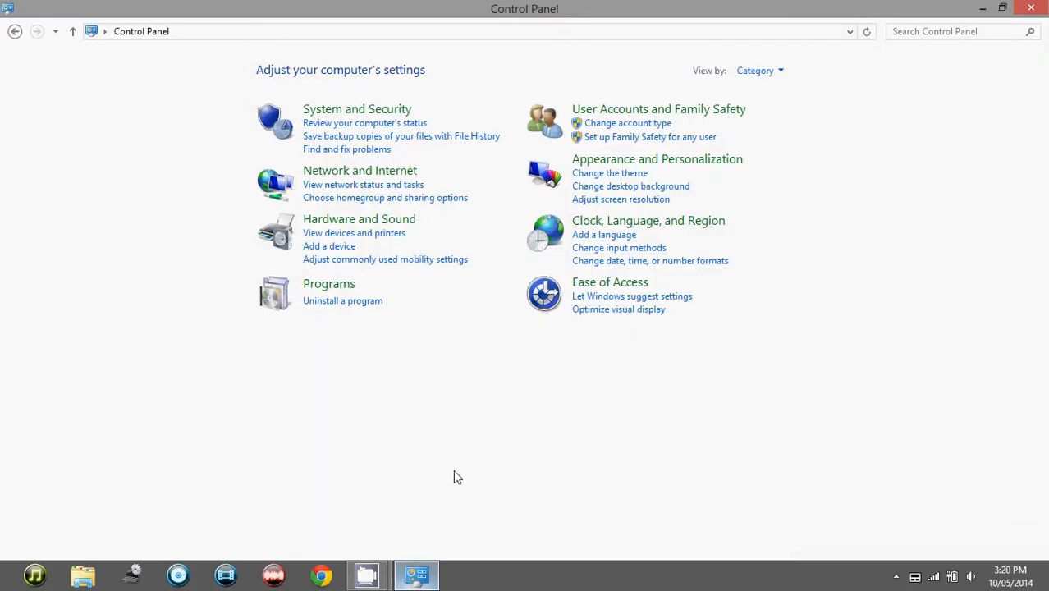
left_click(633, 122)
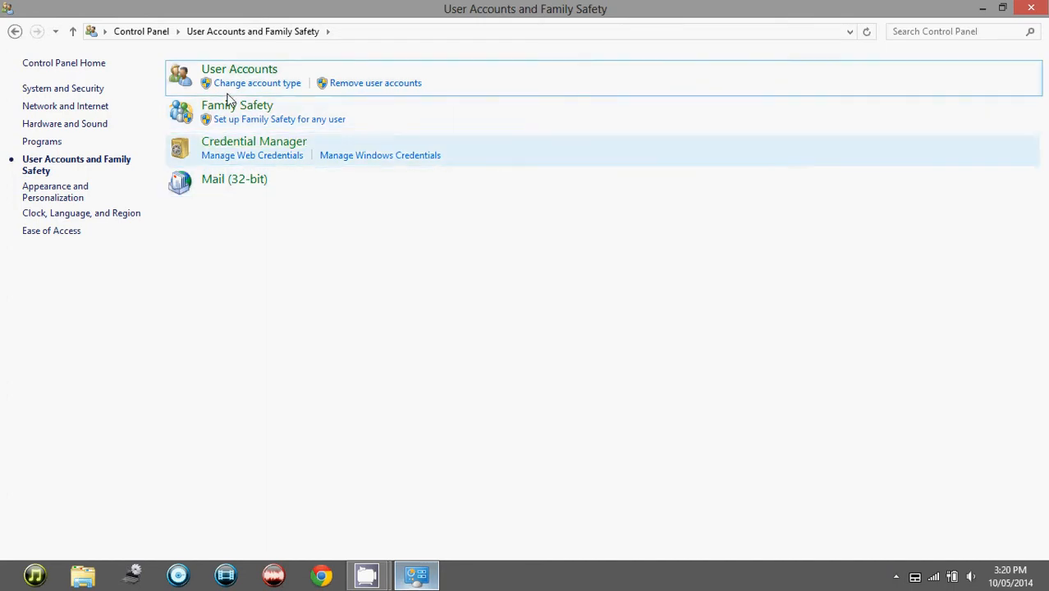
left_click(245, 74)
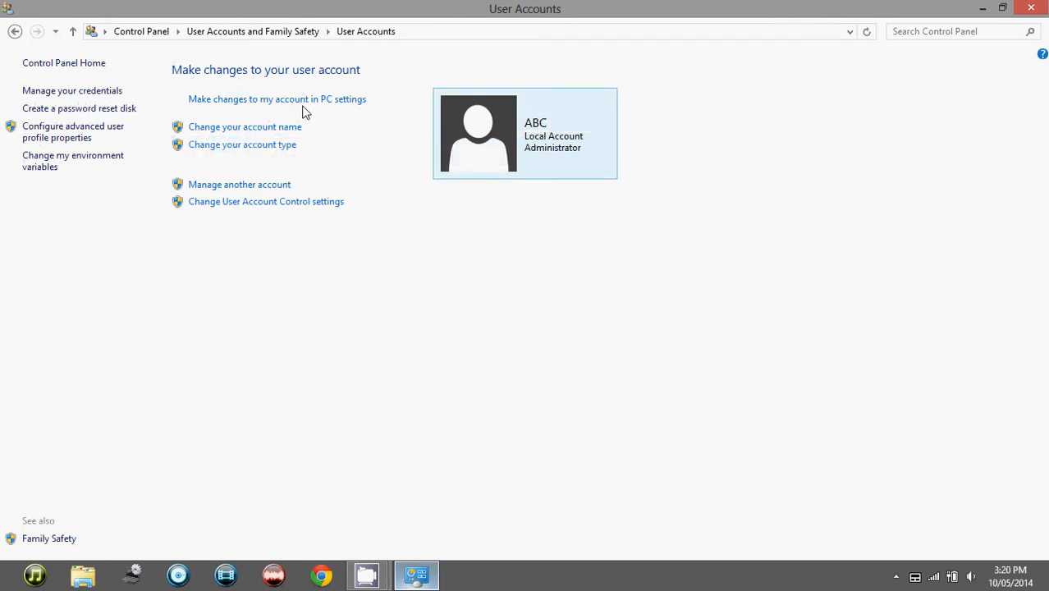
left_click(285, 146)
left_click(276, 129)
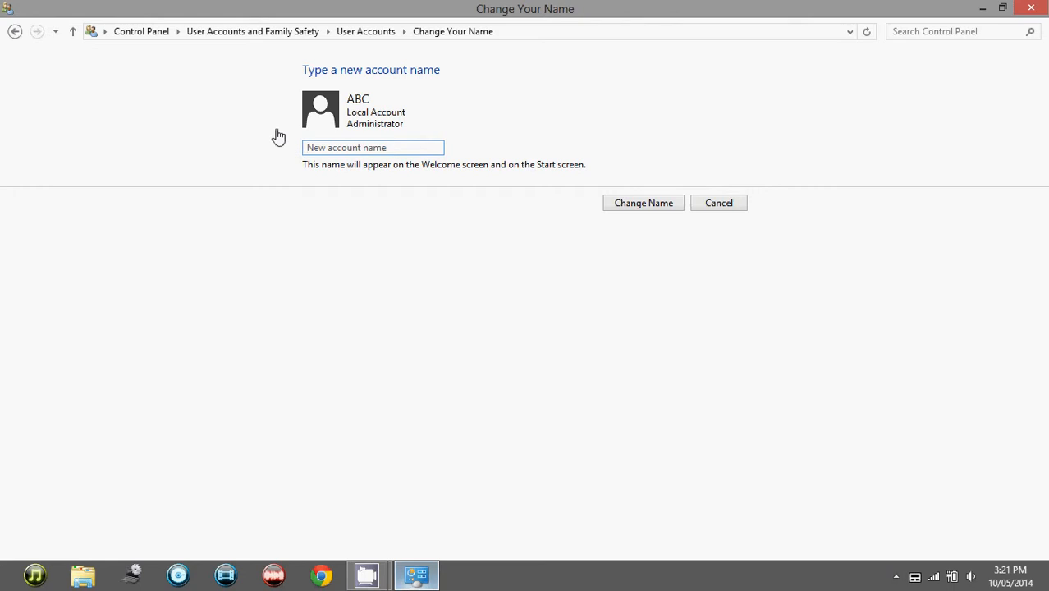
type("XYZ")
left_click(616, 205)
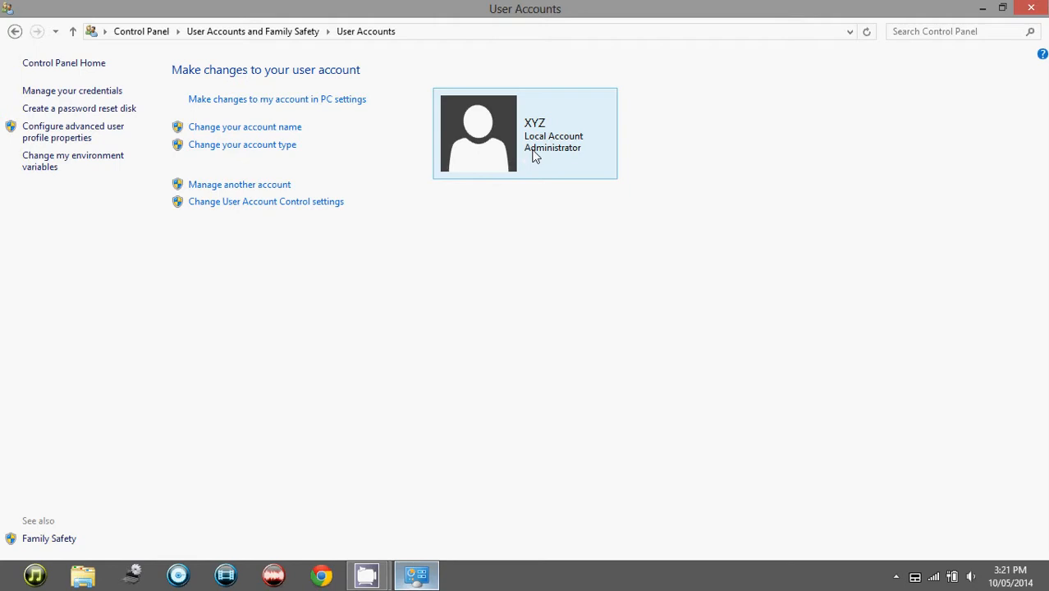
Open the account type options for your own account and go back without changing anything.
left_click(267, 148)
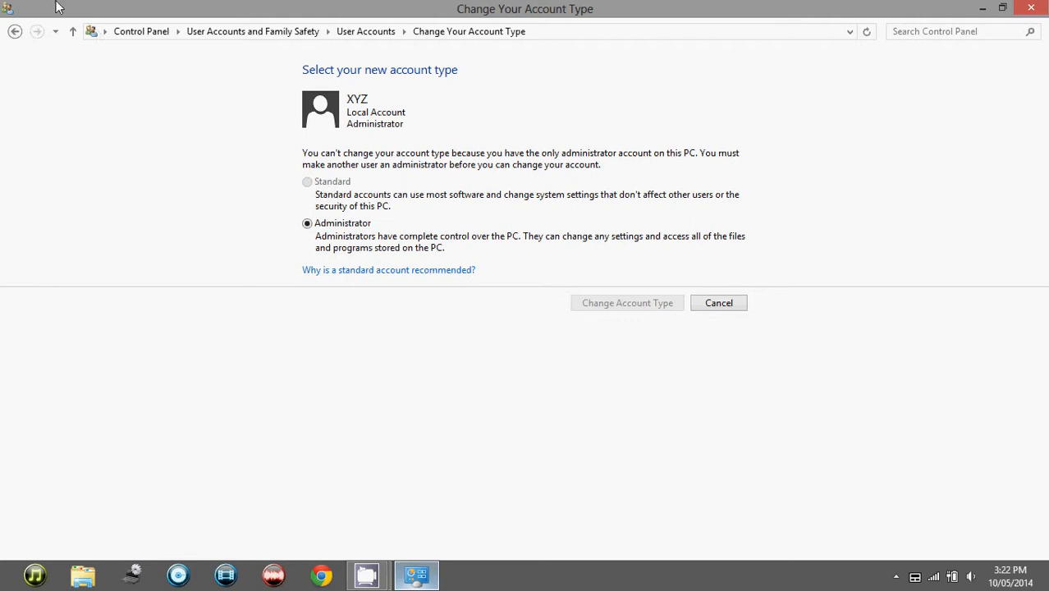
left_click(14, 32)
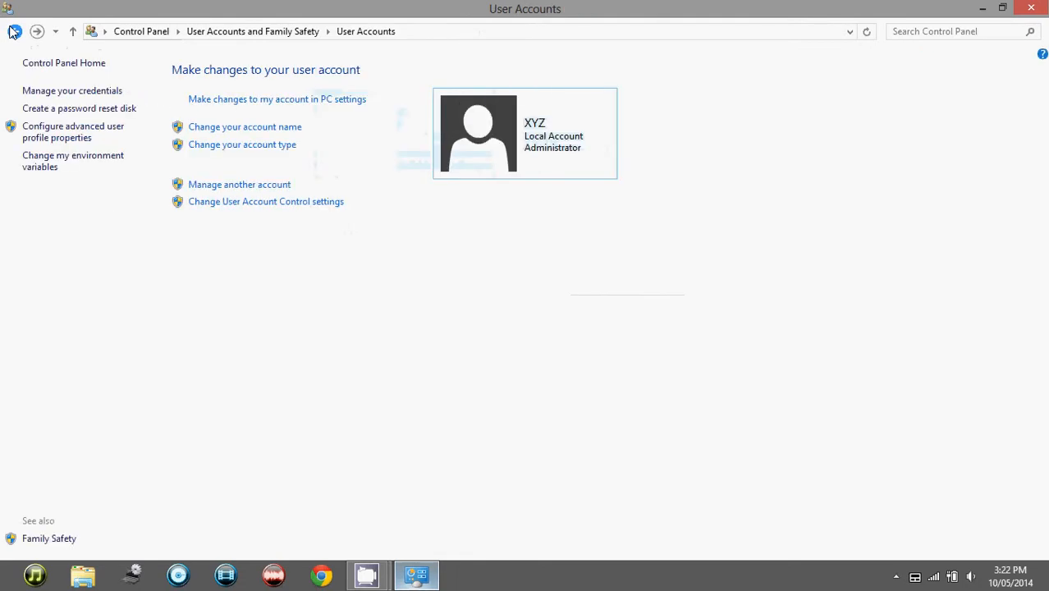
Add a new user in PC settings by entering the person's Microsoft account e-mail address and finishing.
left_click(275, 100)
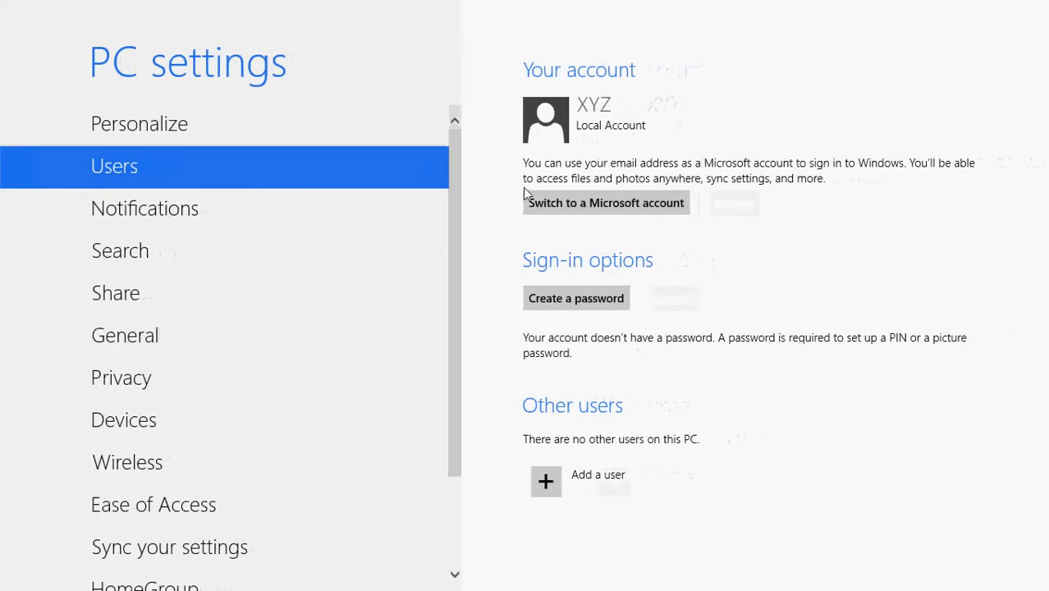
left_click(586, 489)
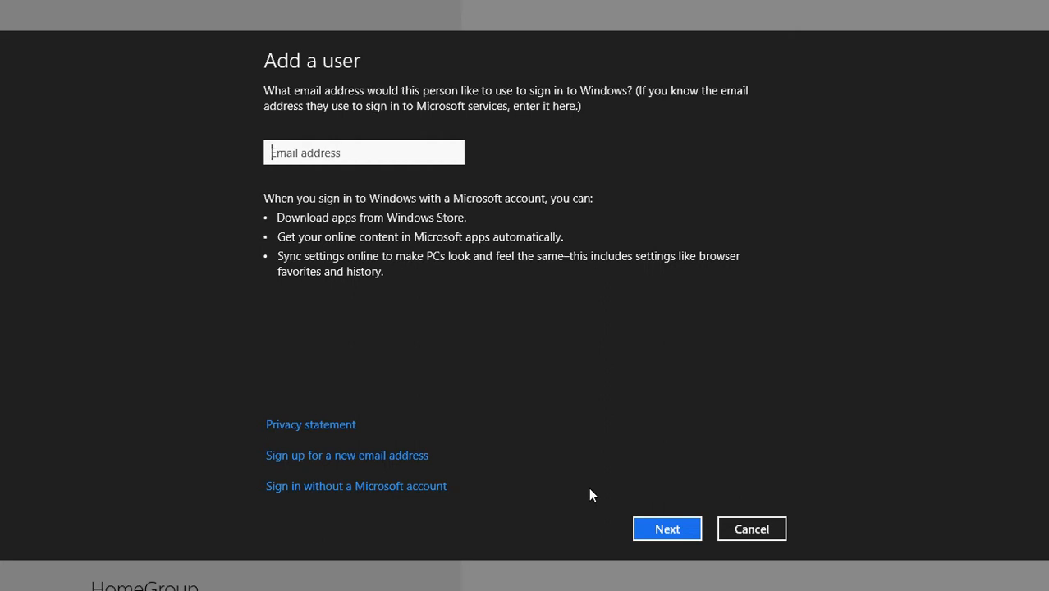
type("asdf")
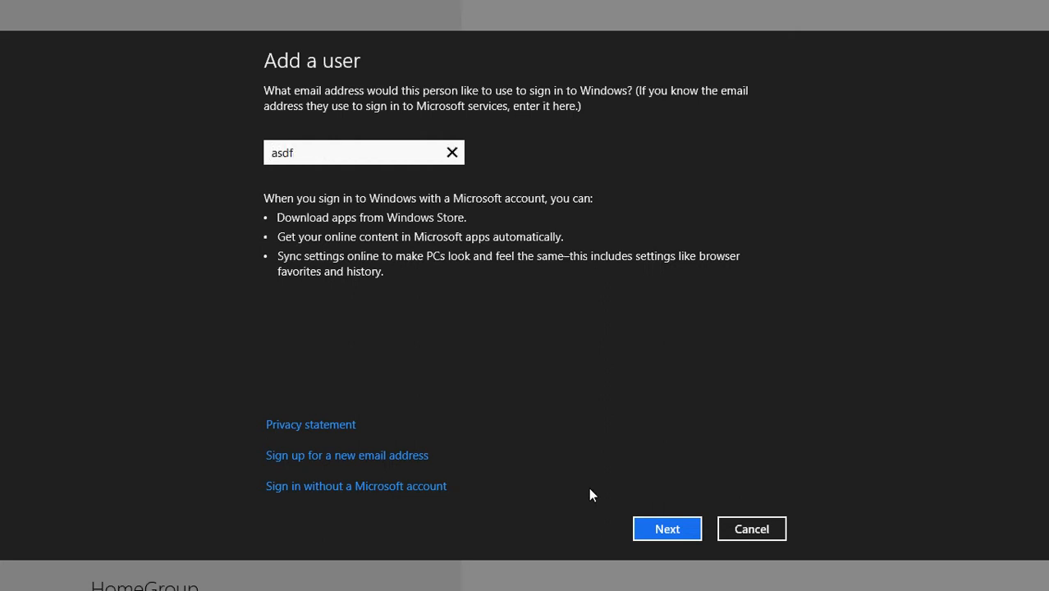
type("@asdf.com")
left_click(670, 535)
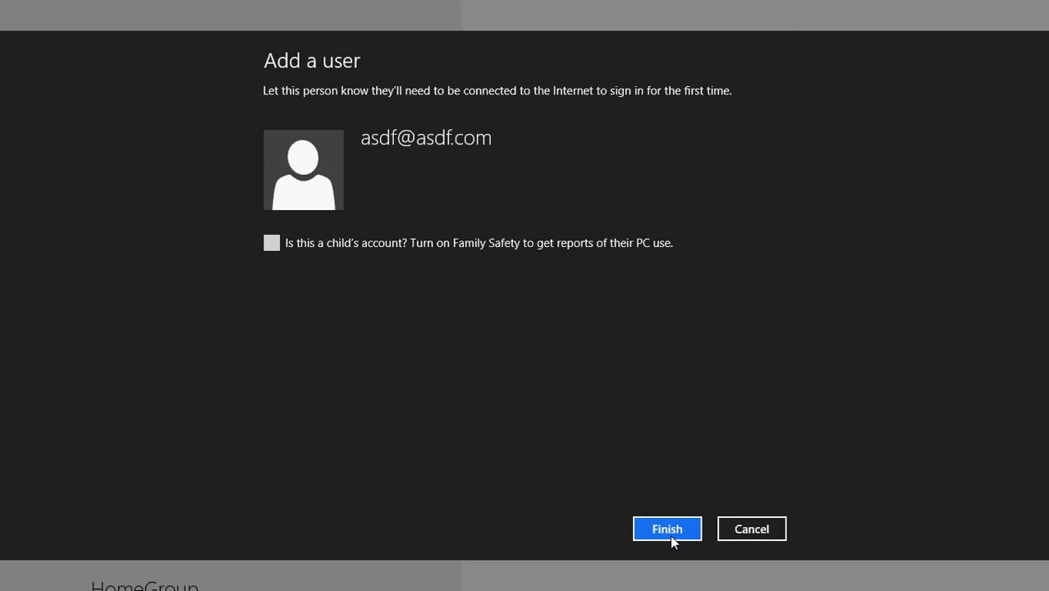
left_click(670, 535)
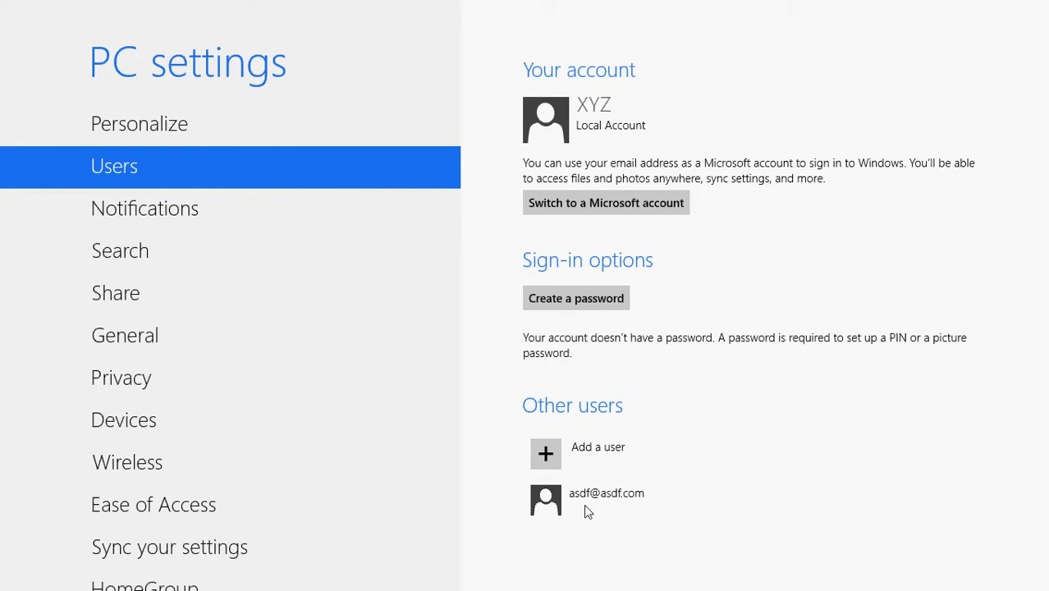
Manage the newly added e-mail account and change its account type to Administrator.
key("super")
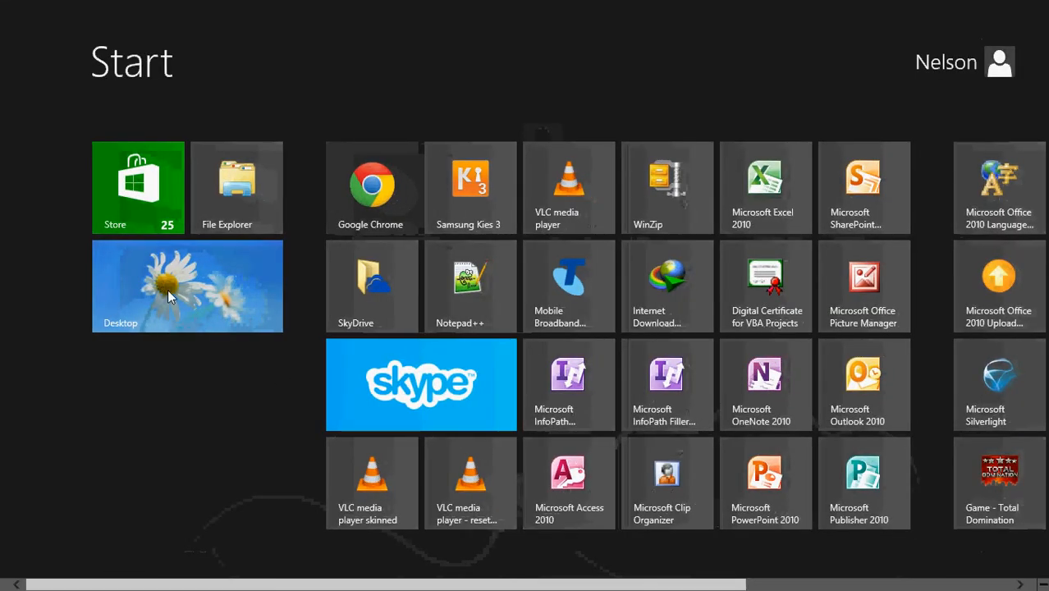
left_click(167, 292)
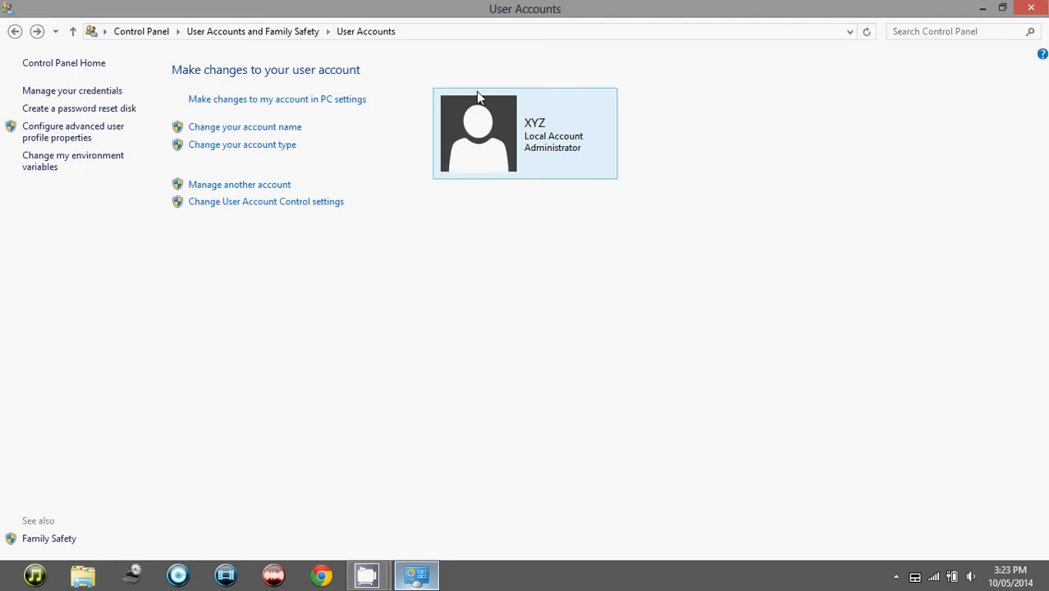
left_click(259, 188)
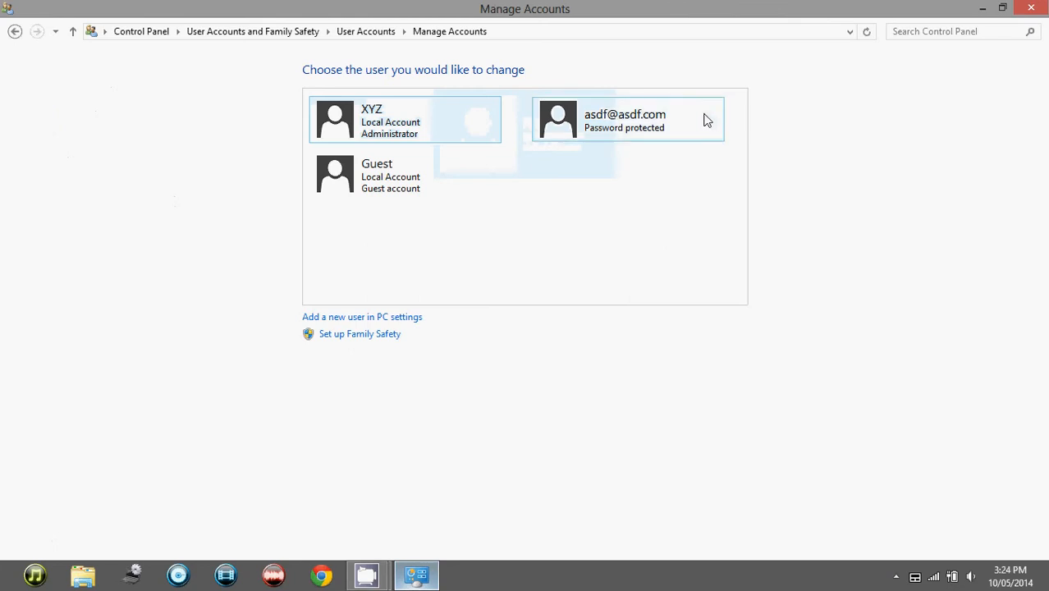
left_click(621, 131)
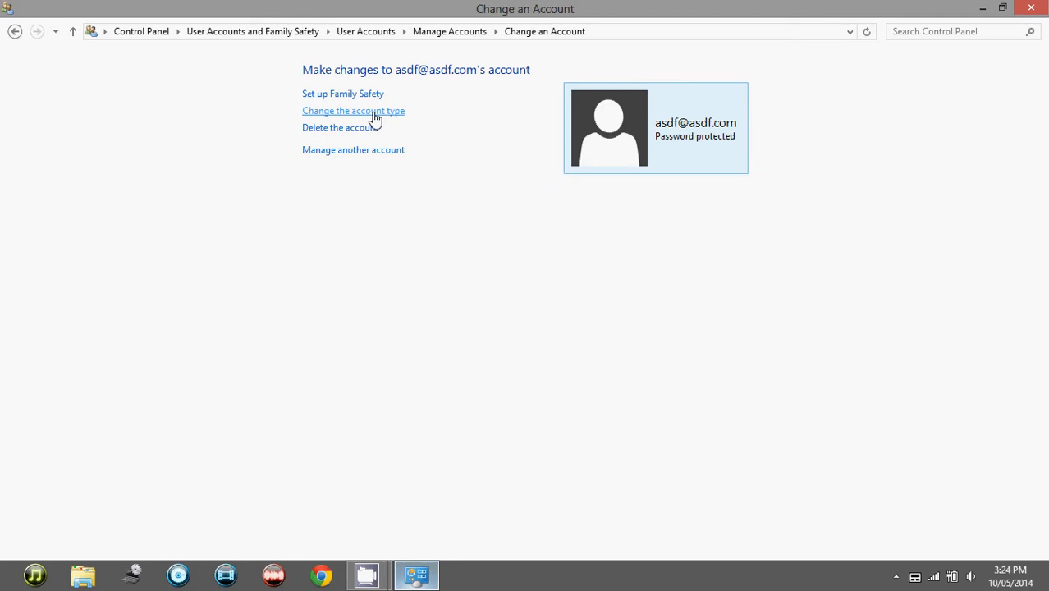
left_click(373, 112)
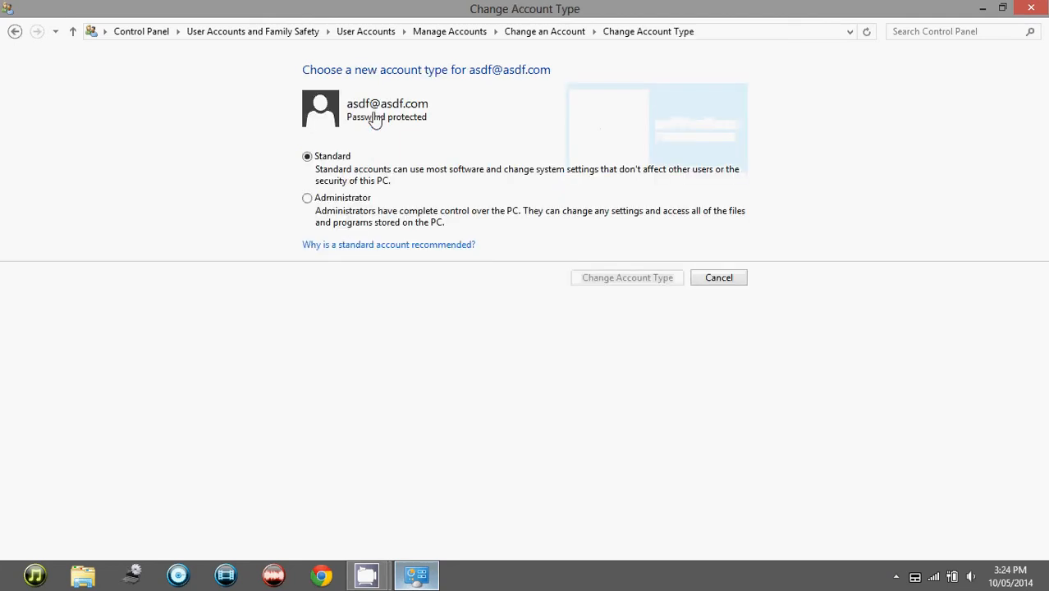
left_click(309, 200)
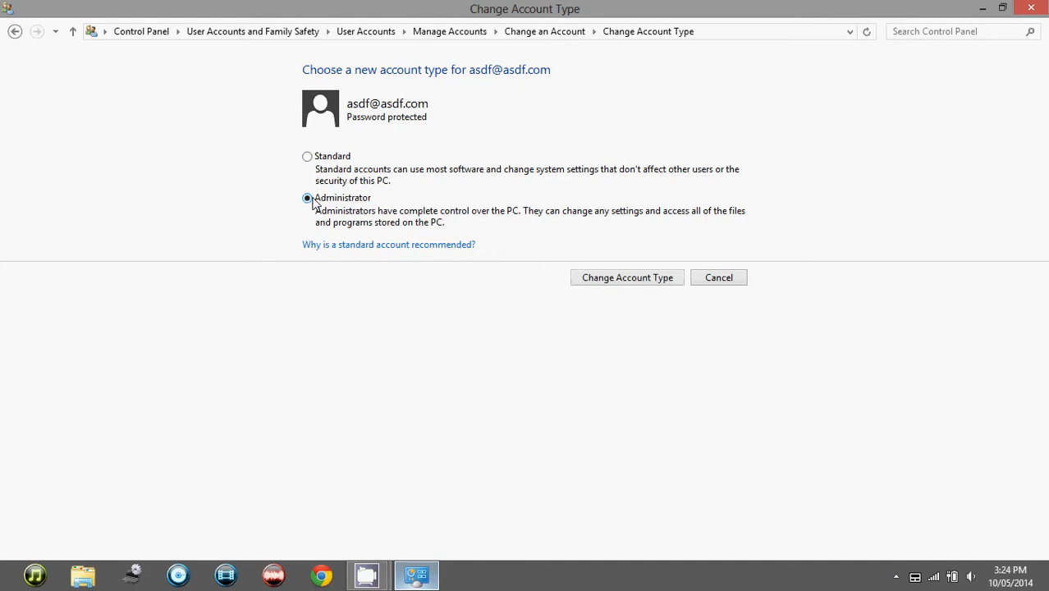
left_click(628, 278)
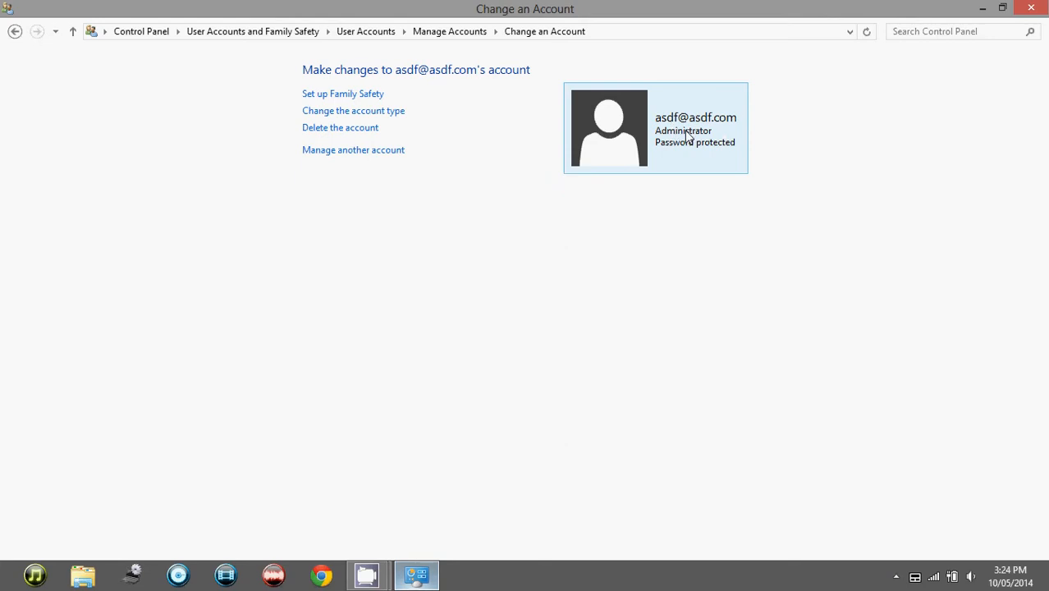
Return to the account list, select XYZ, and change its account type to Standard.
left_click(15, 33)
left_click(16, 33)
left_click(16, 32)
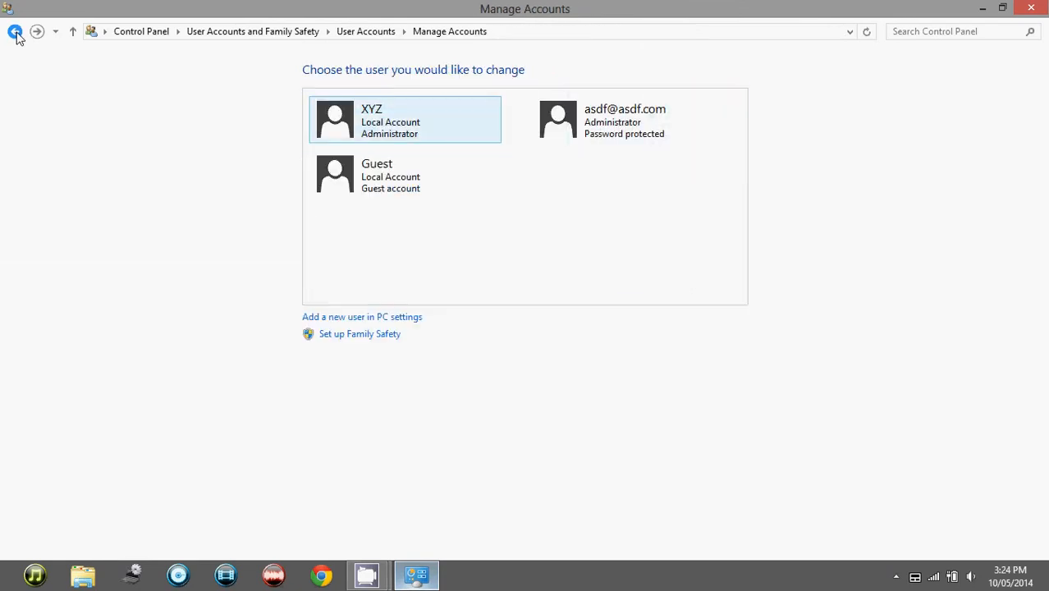
left_click(464, 122)
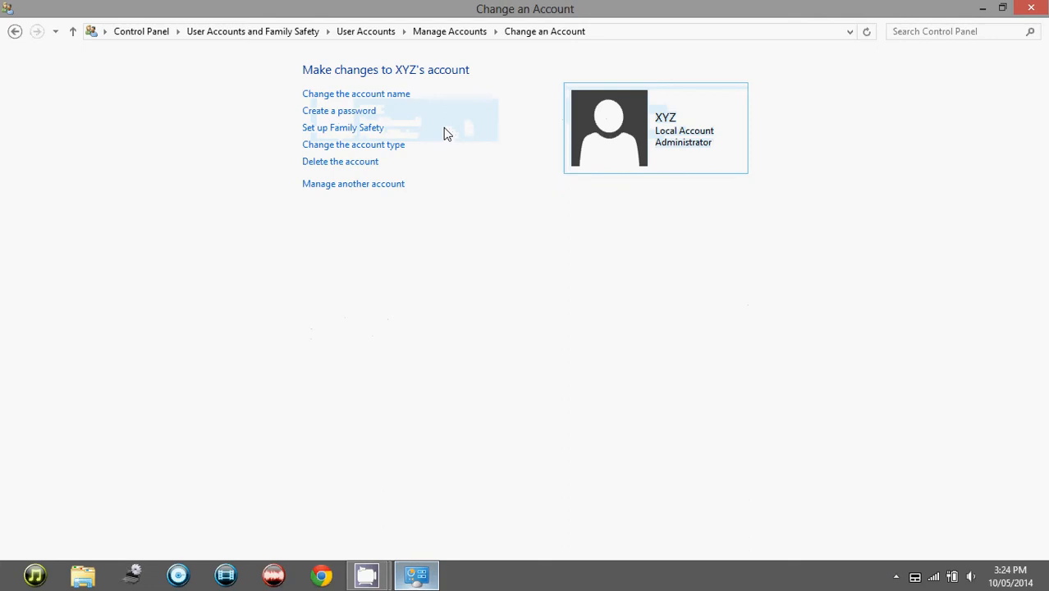
left_click(395, 147)
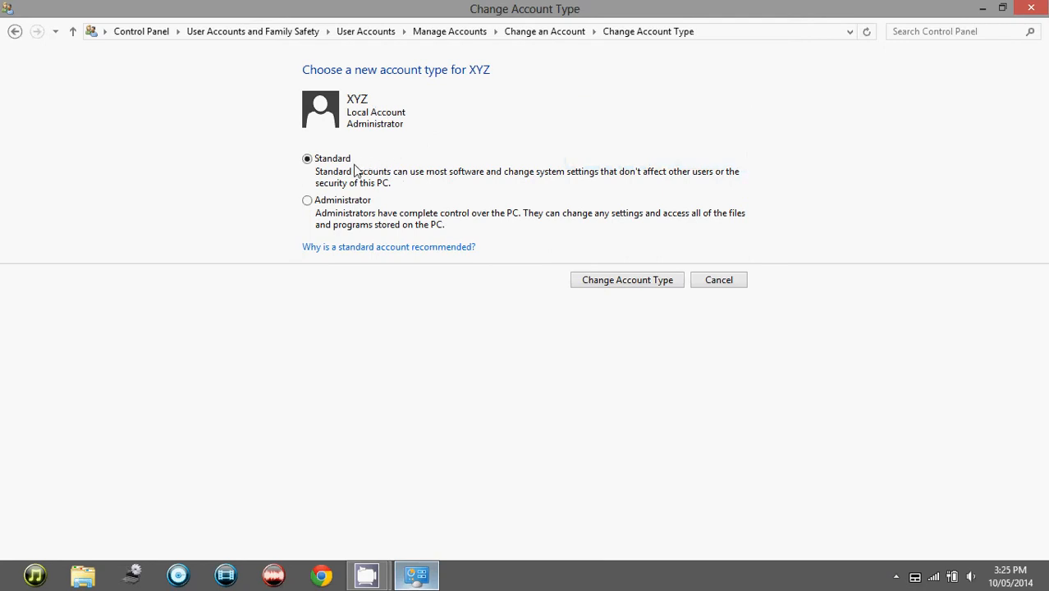
left_click(645, 289)
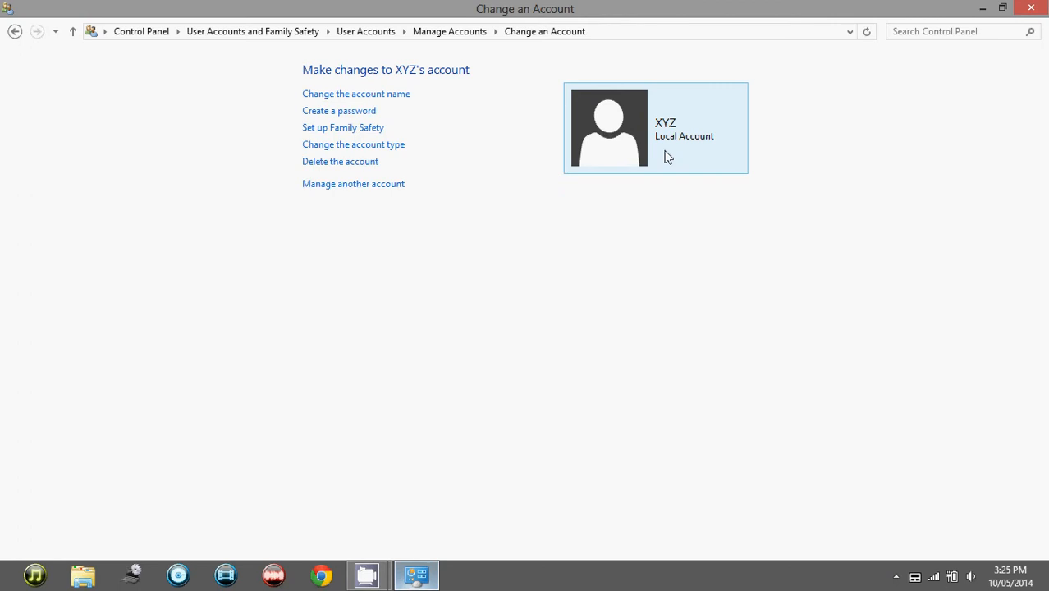
Open User Account Control settings, step through the notification levels, and confirm the default level.
left_click(14, 31)
left_click(14, 31)
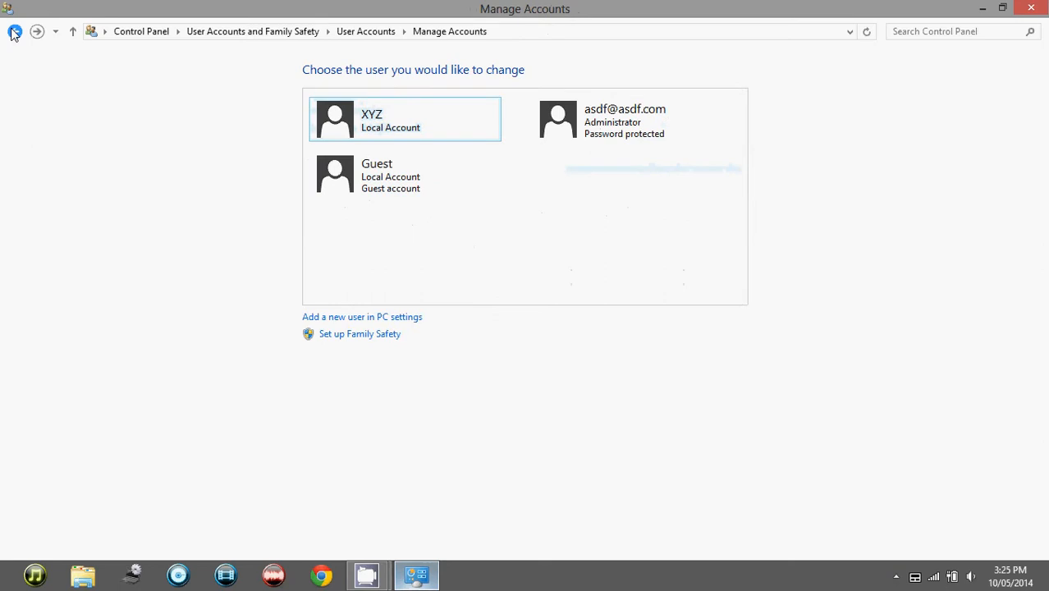
left_click(15, 31)
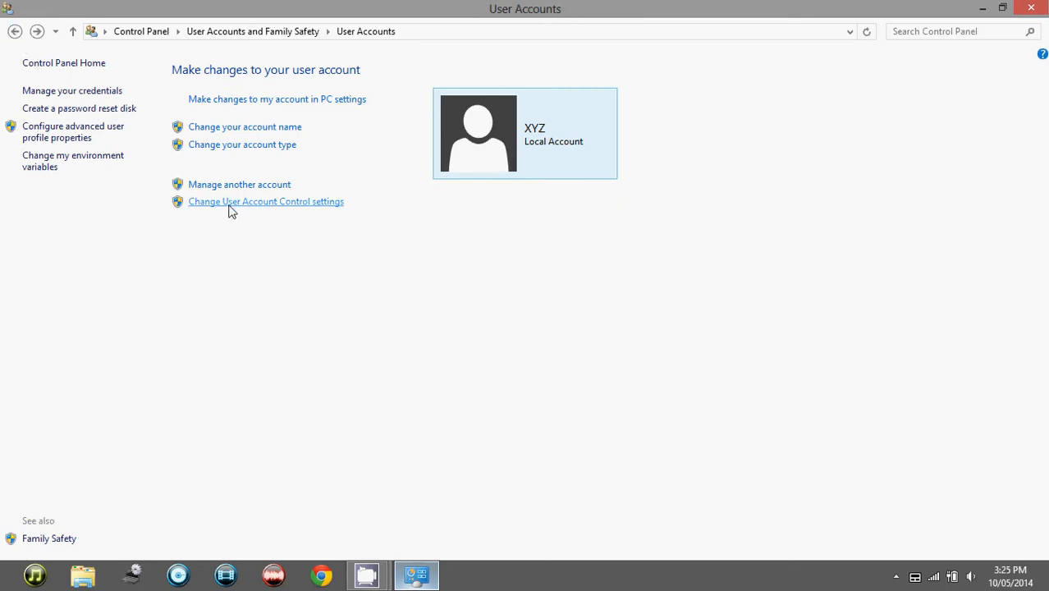
left_click(317, 203)
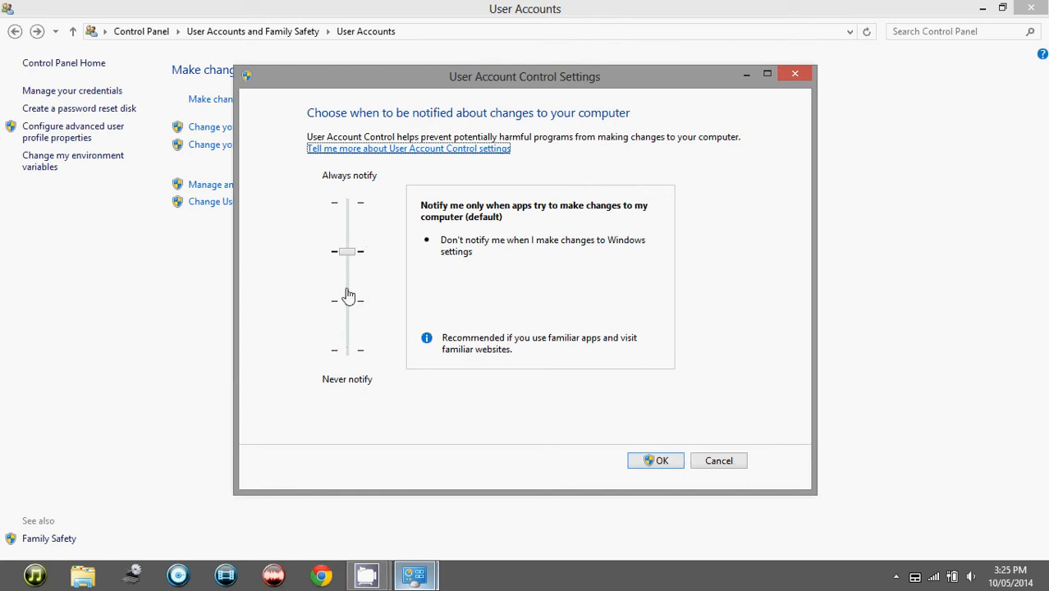
left_click(351, 354)
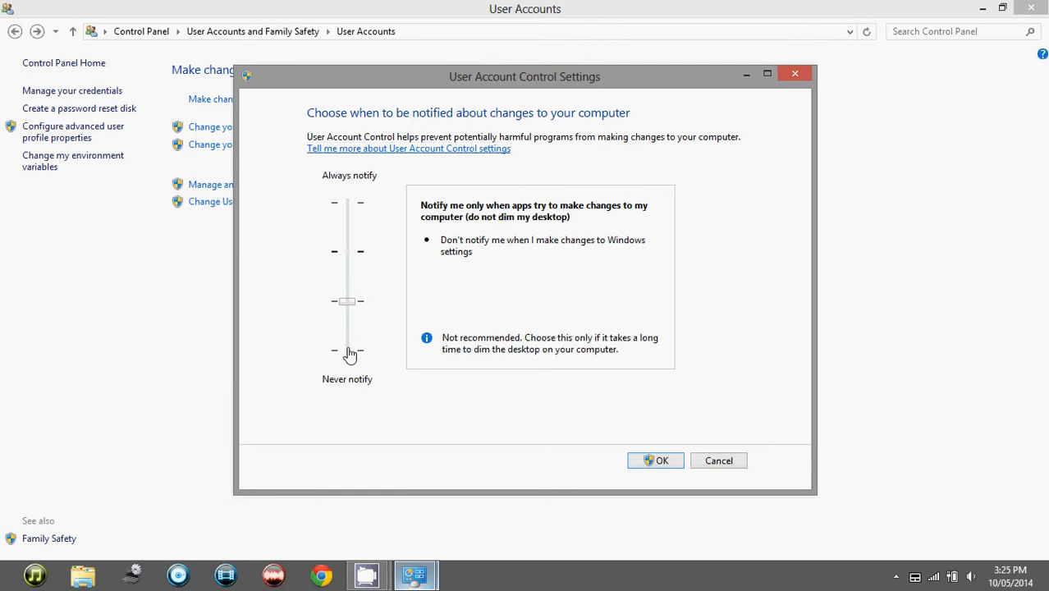
left_click(350, 354)
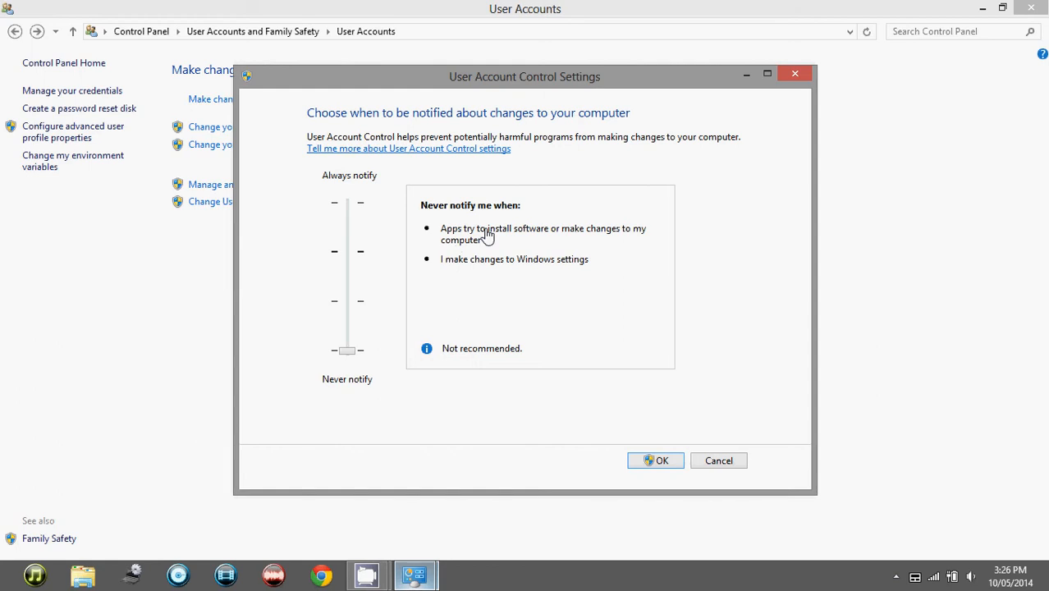
left_click(352, 307)
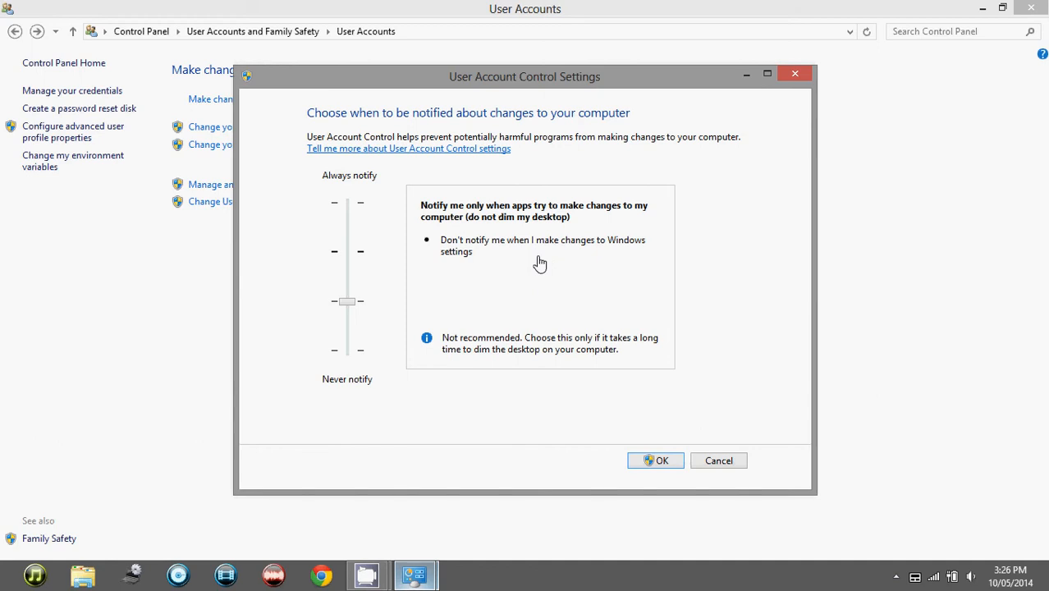
left_click(349, 261)
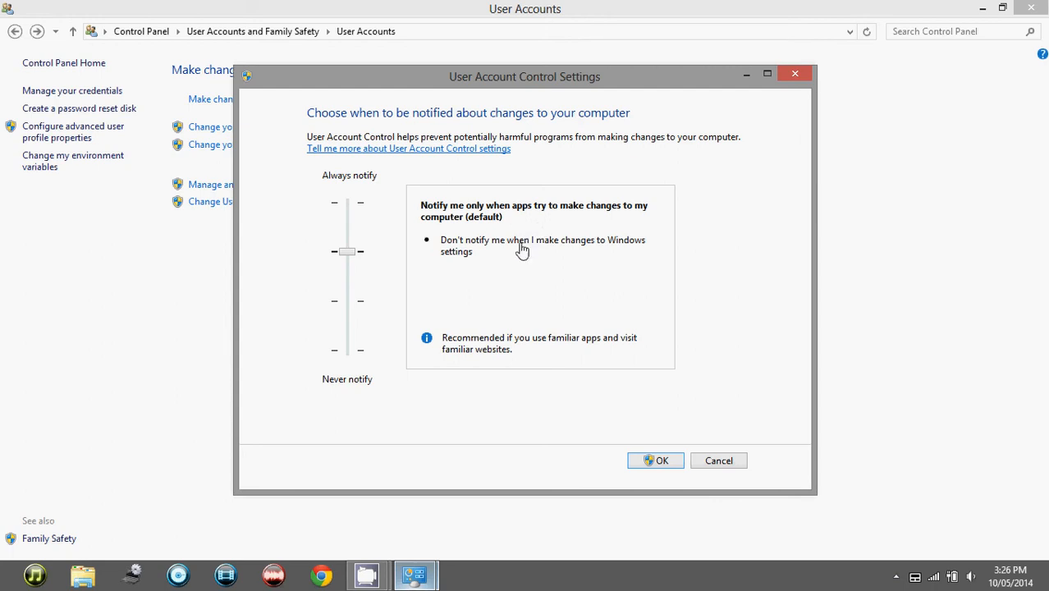
left_click(346, 207)
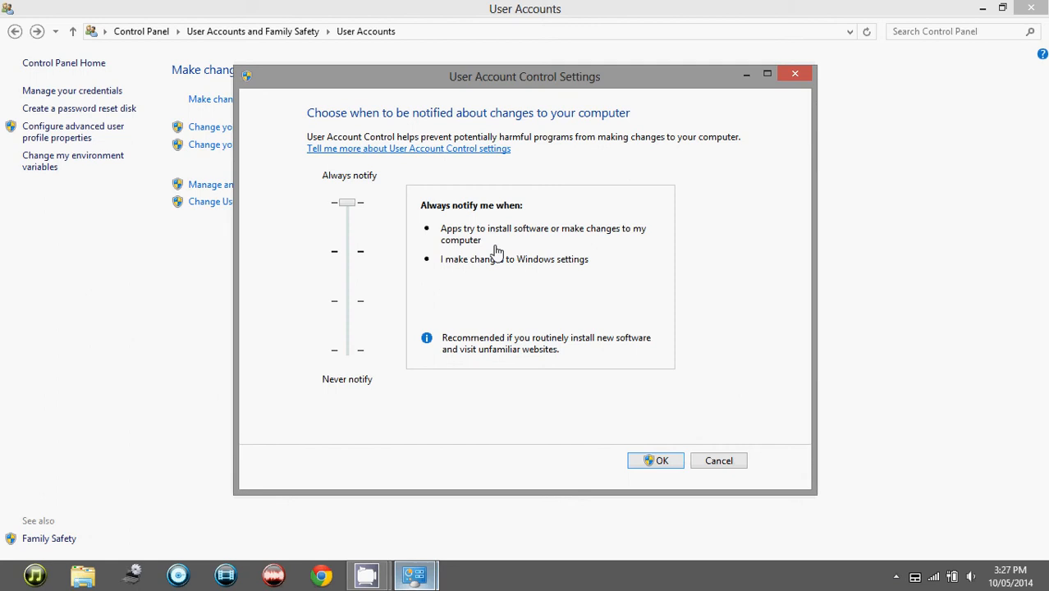
left_click(351, 258)
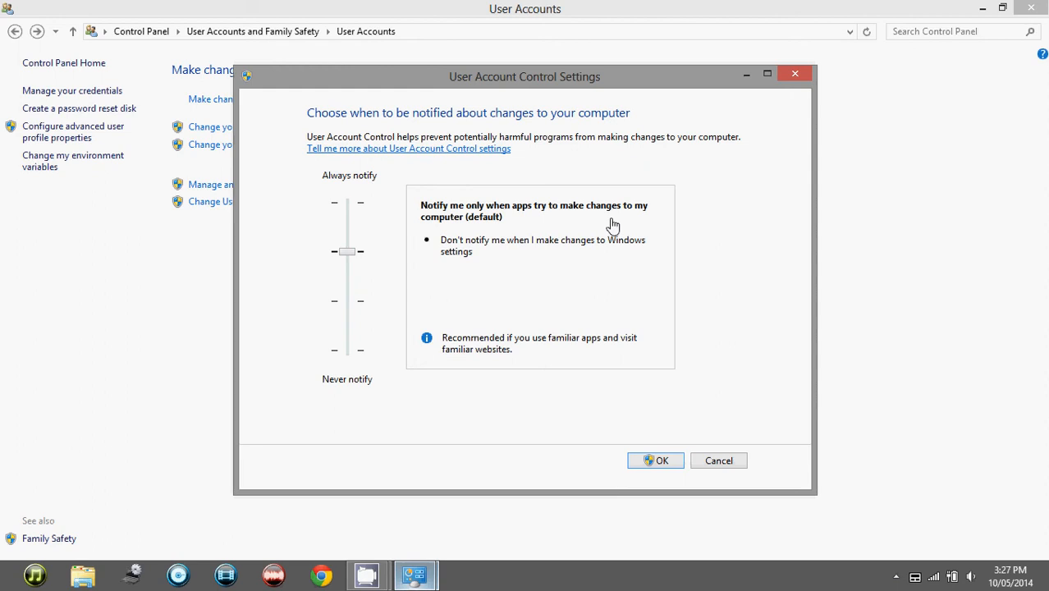
left_click(655, 461)
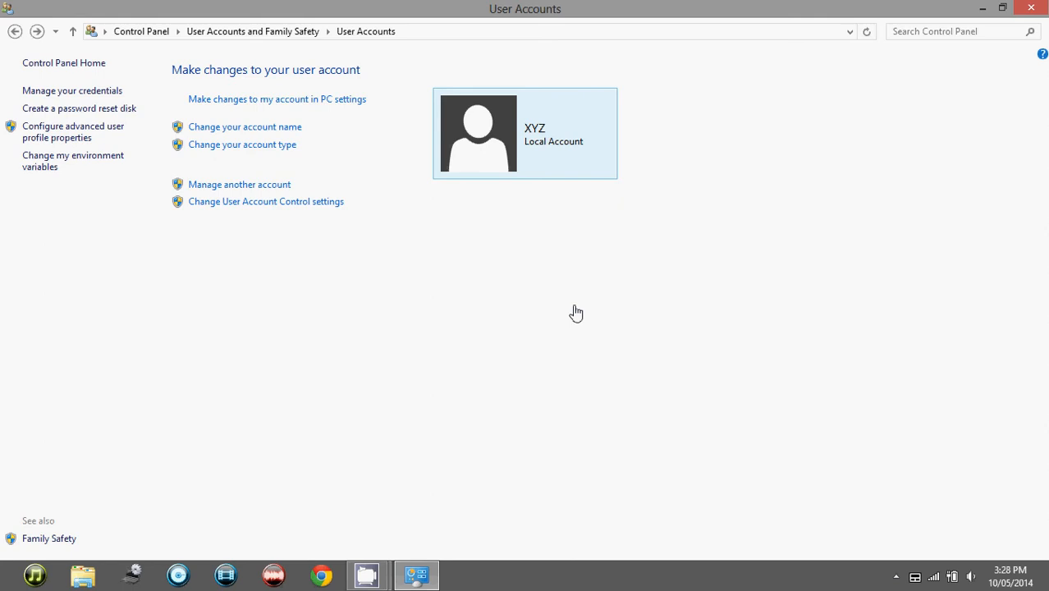
Open the Create a password dialog for your account in PC settings and cancel it.
left_click(253, 105)
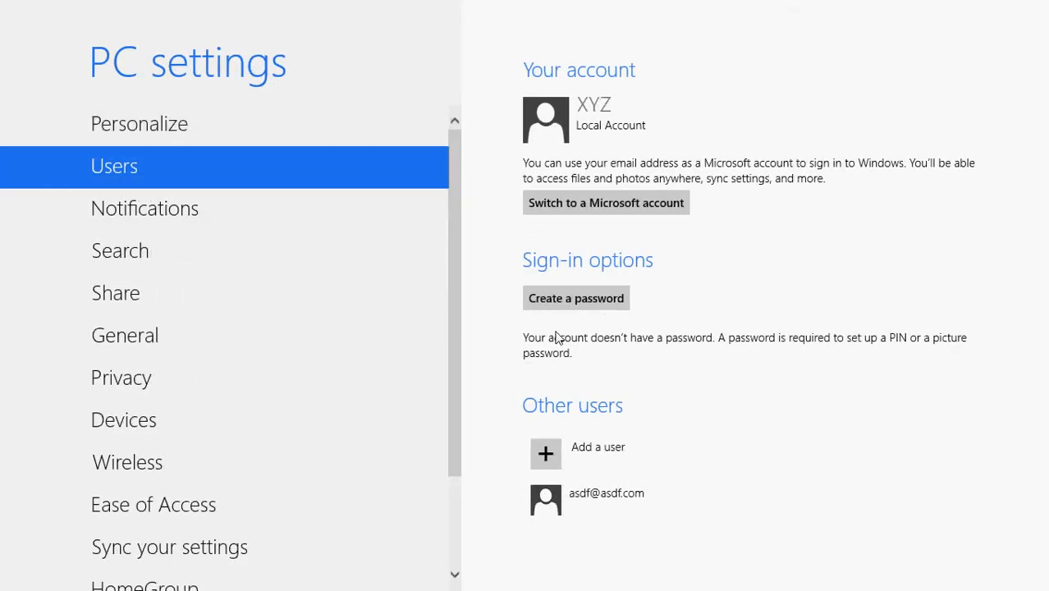
left_click(562, 304)
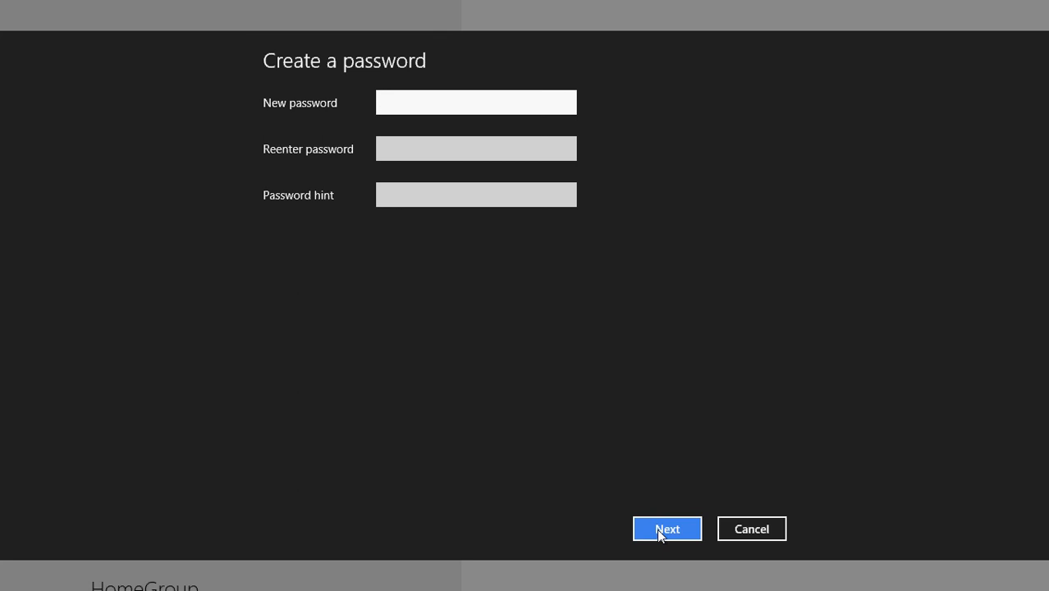
left_click(727, 531)
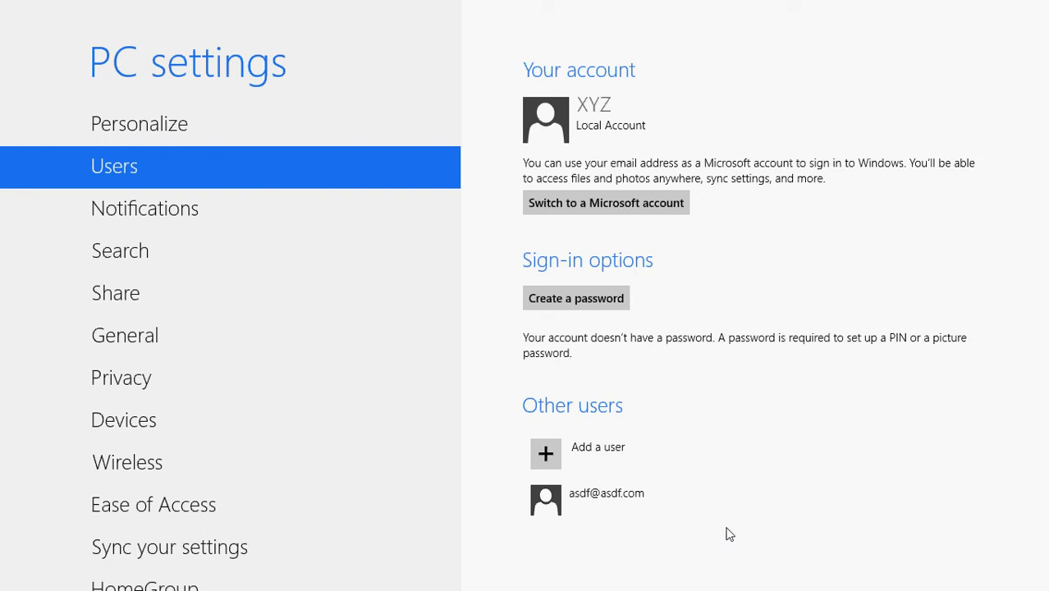
key("super")
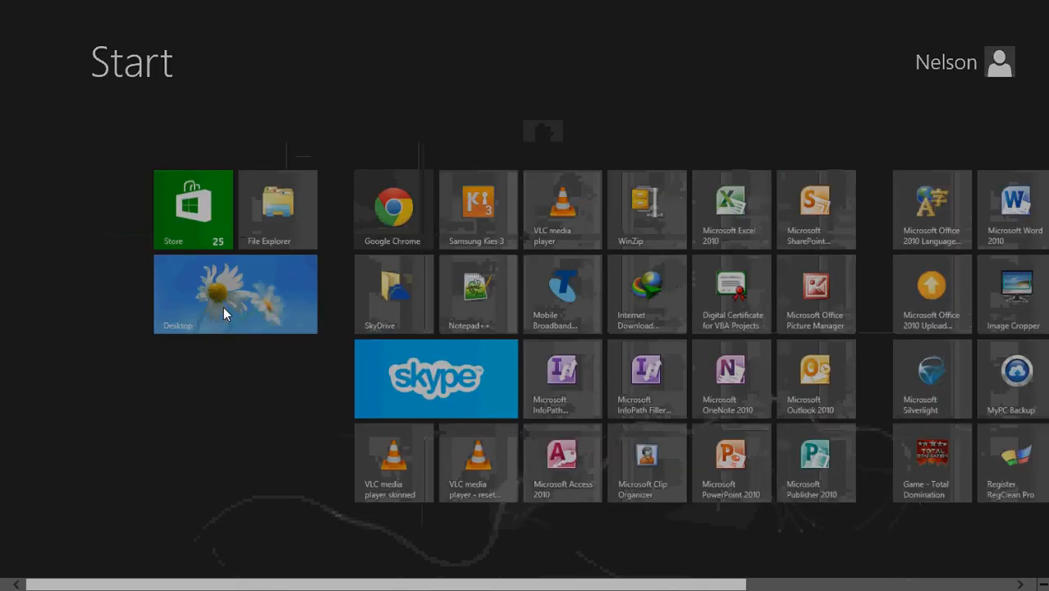
left_click(223, 307)
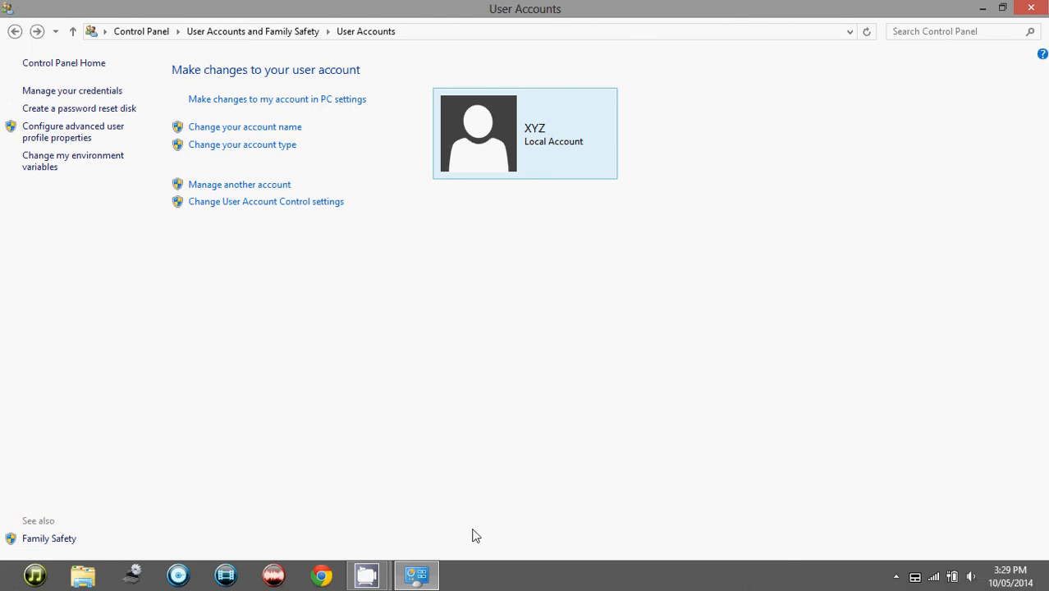
mouse_move(353, 578)
left_click(316, 509)
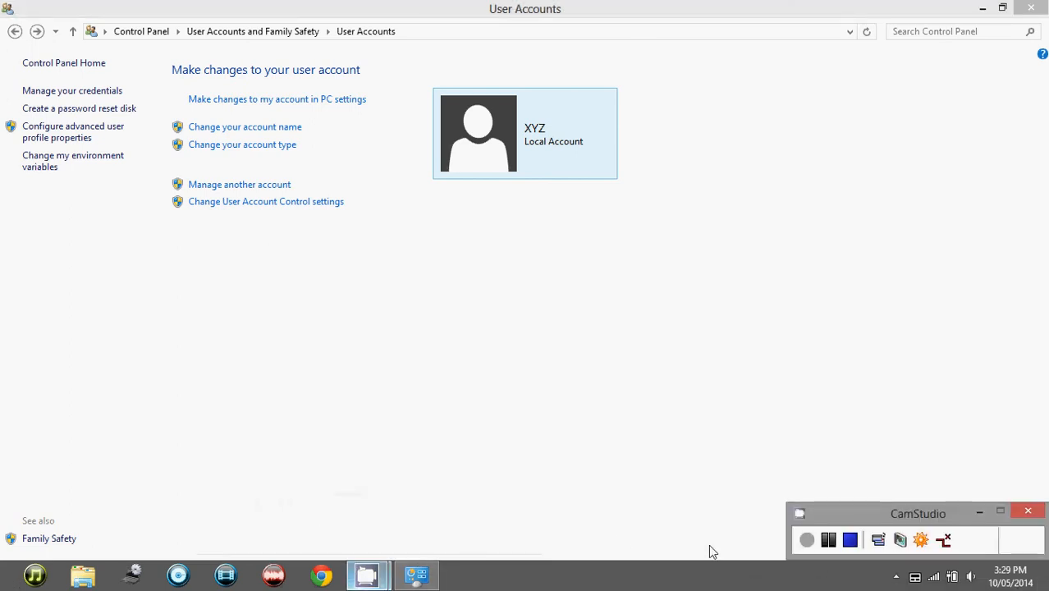